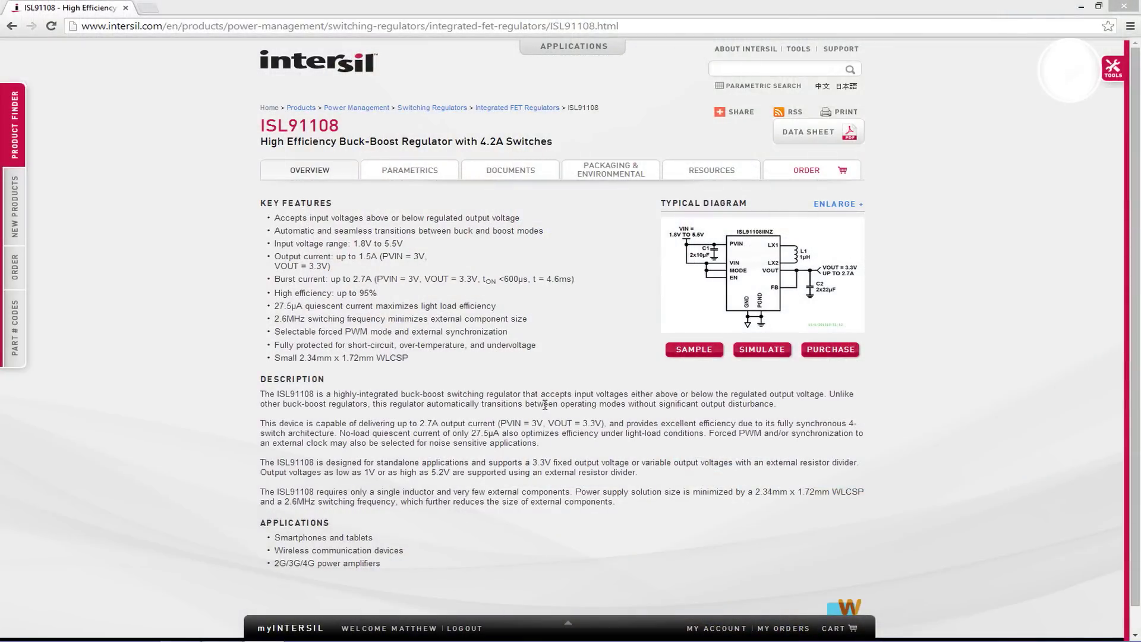
# - Launch the ISL91108 simulation in iSim from its product page
pyautogui.click(752, 355)
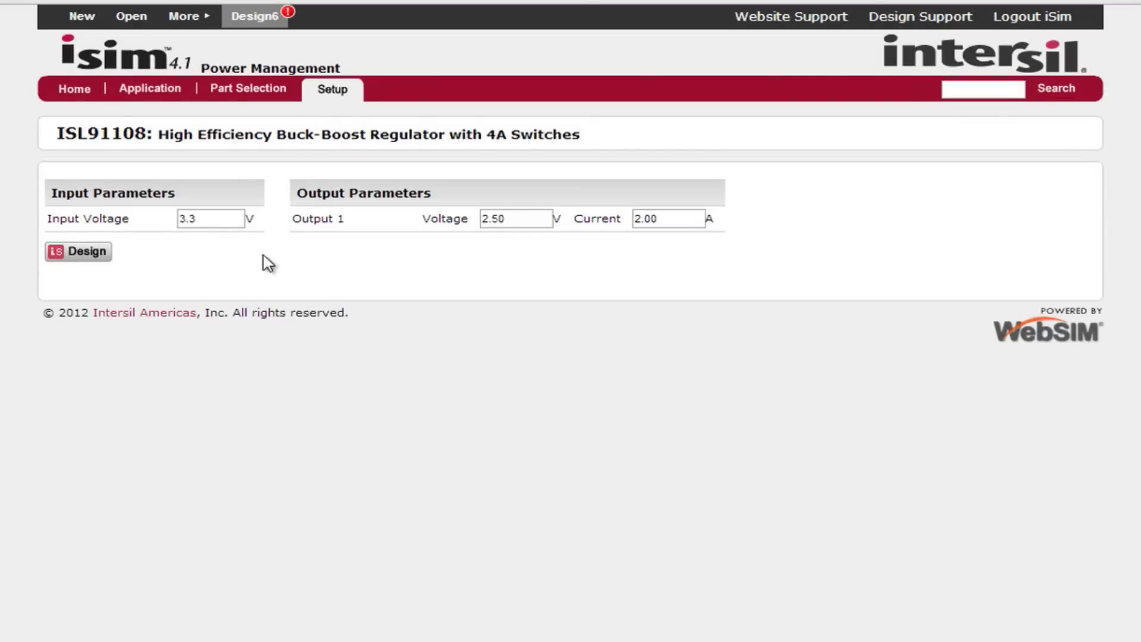
# - Enter 3.0 V input, 2.50 V output and 1.50 A current, then generate the design
pyautogui.doubleClick(212, 221)
pyautogui.write('3.0')
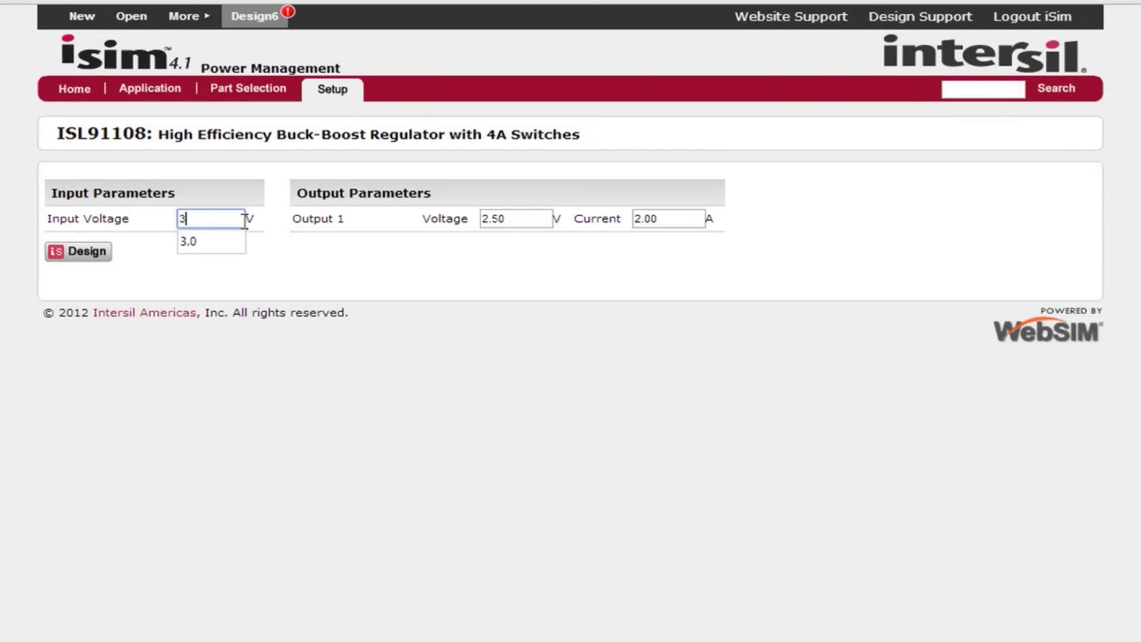
pyautogui.press('Tab')
pyautogui.write('2.50')
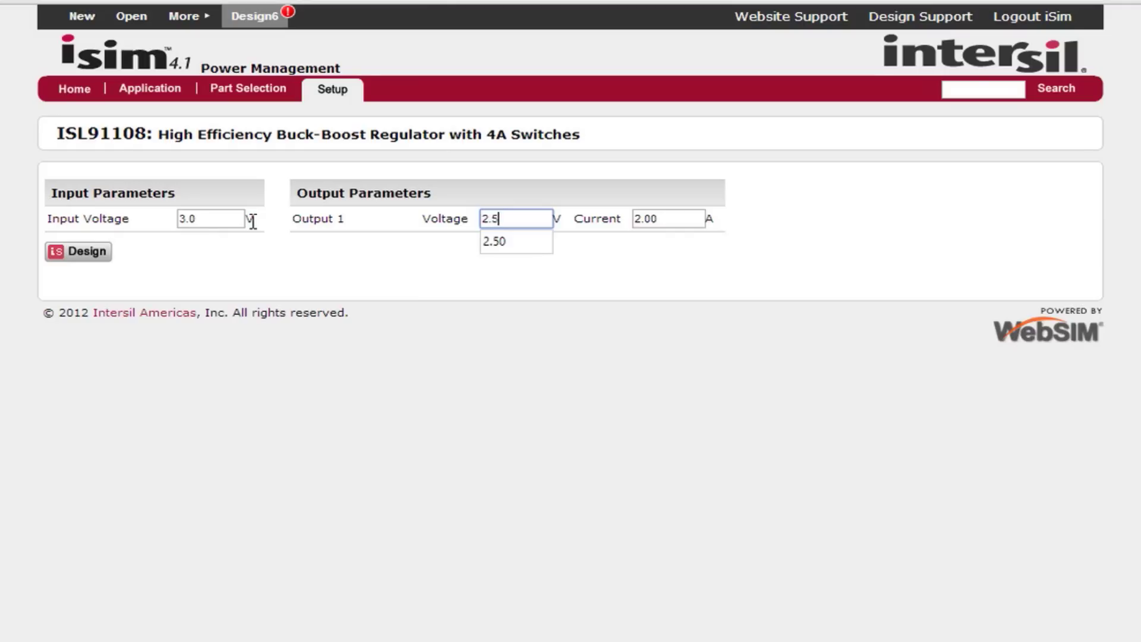
pyautogui.press('Tab')
pyautogui.write('1.5')
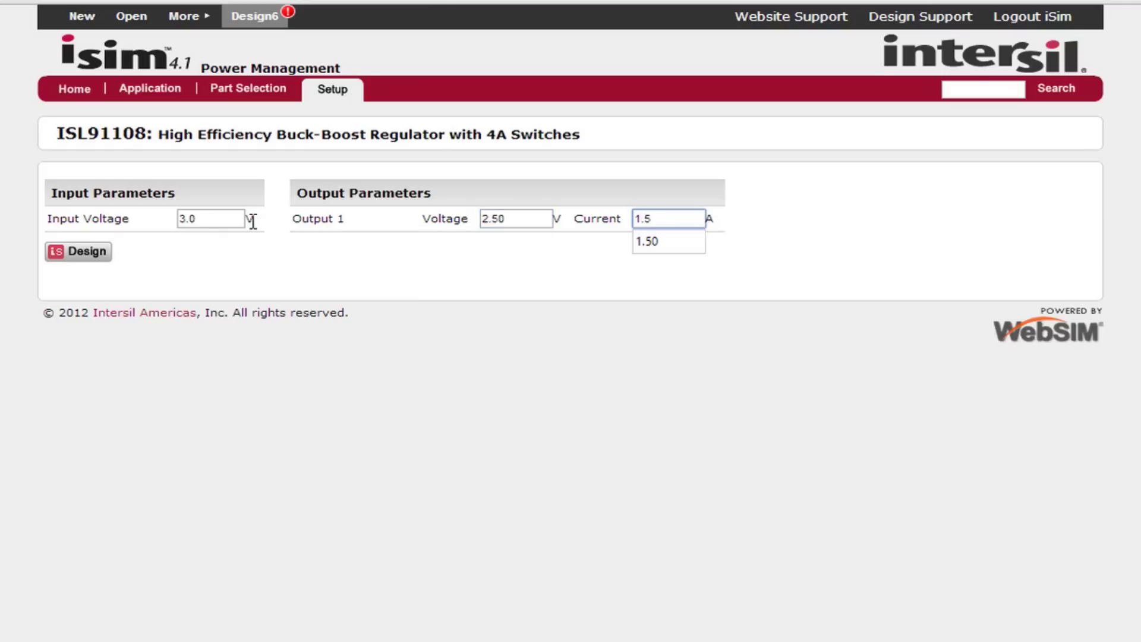
pyautogui.write('0')
pyautogui.press('Tab')
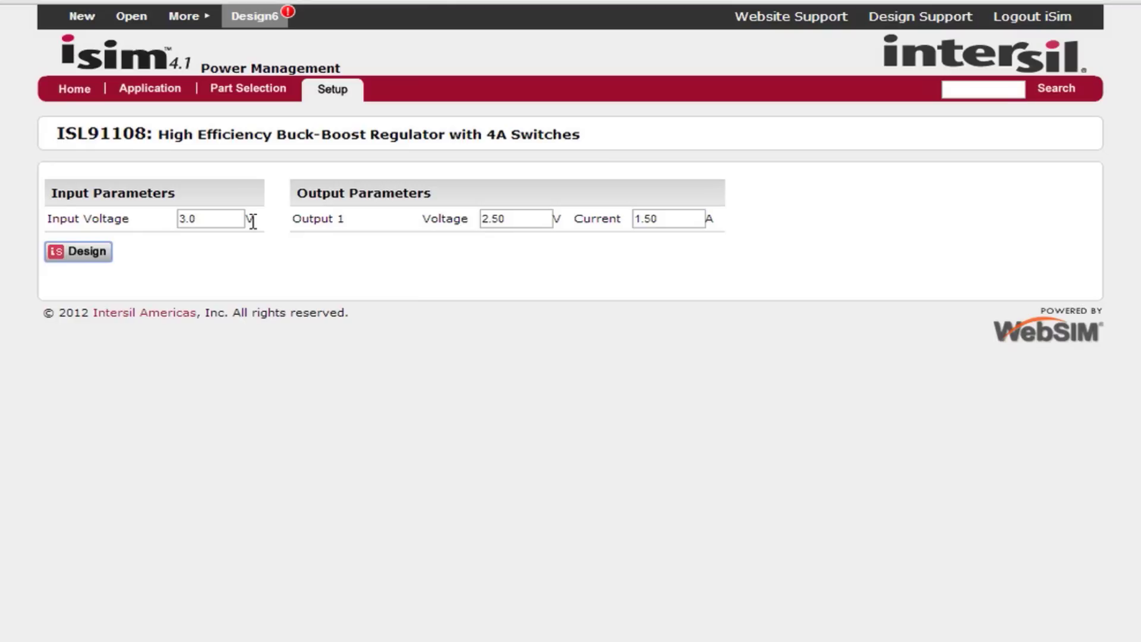
pyautogui.click(89, 247)
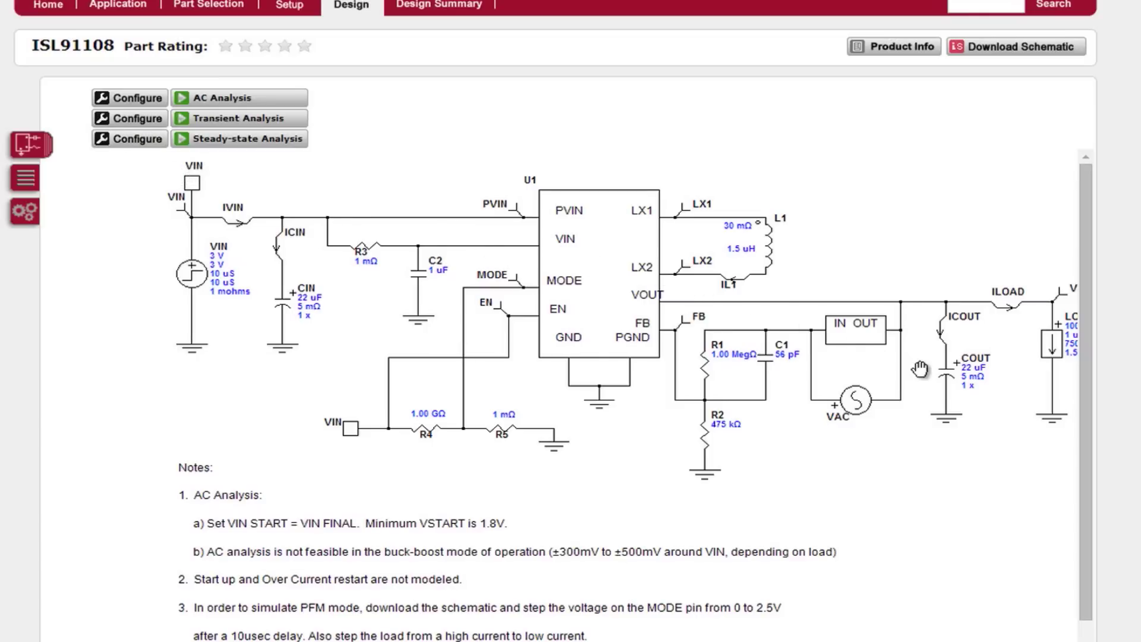
# - Browse vendor parts for COUT, such as 173D226X9025YW, keeping 22 µF, 5 mΩ, quantity 1
pyautogui.click(945, 371)
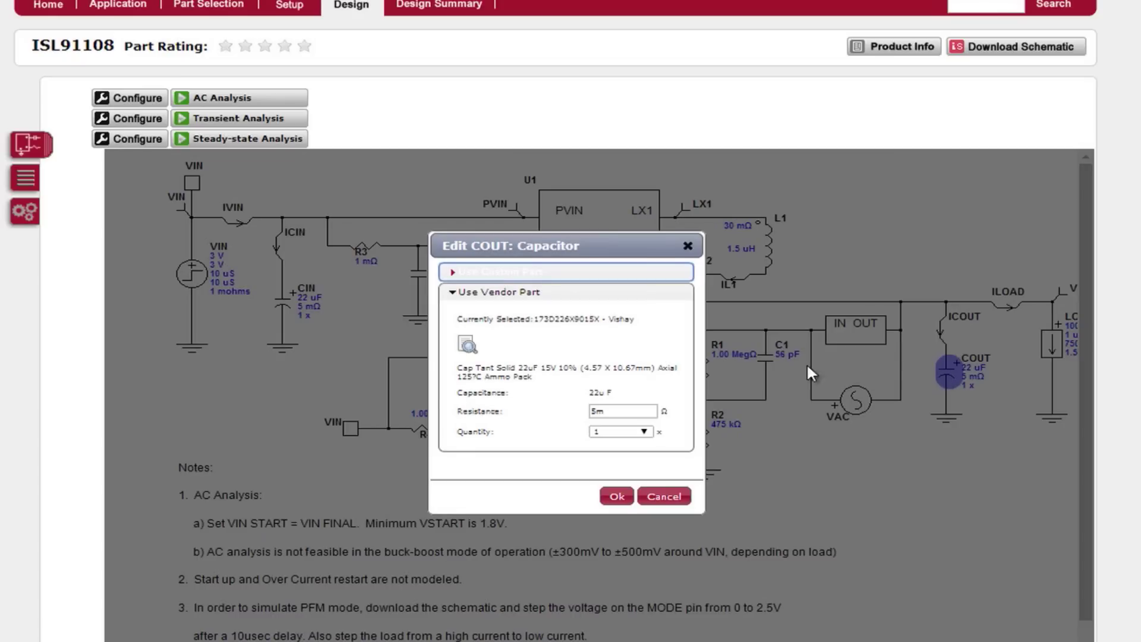
pyautogui.click(468, 346)
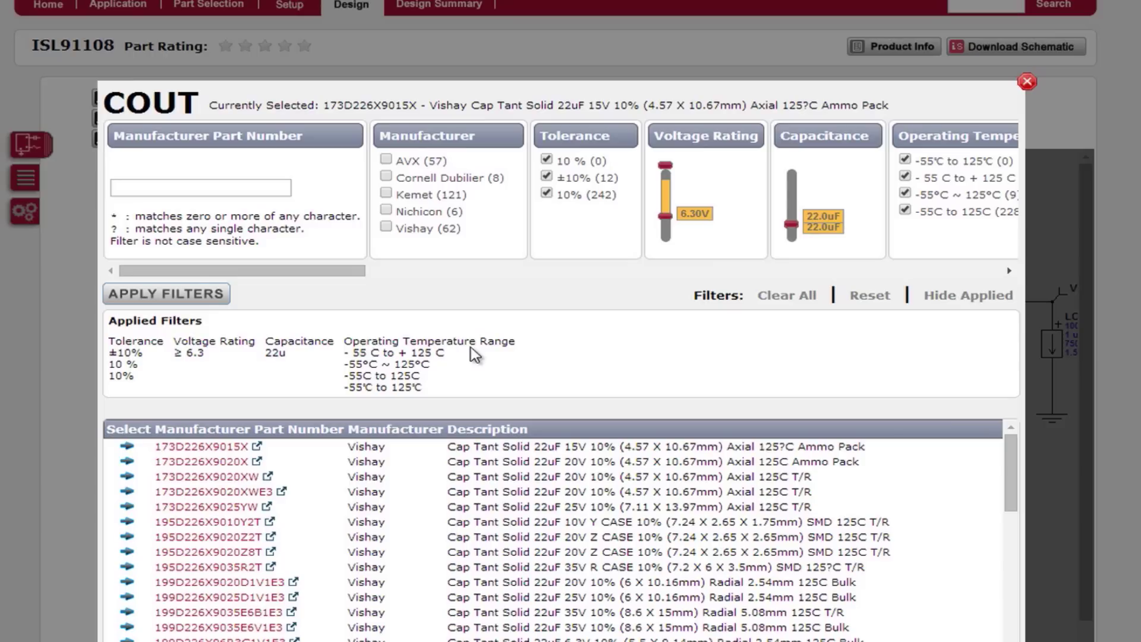
pyautogui.click(126, 507)
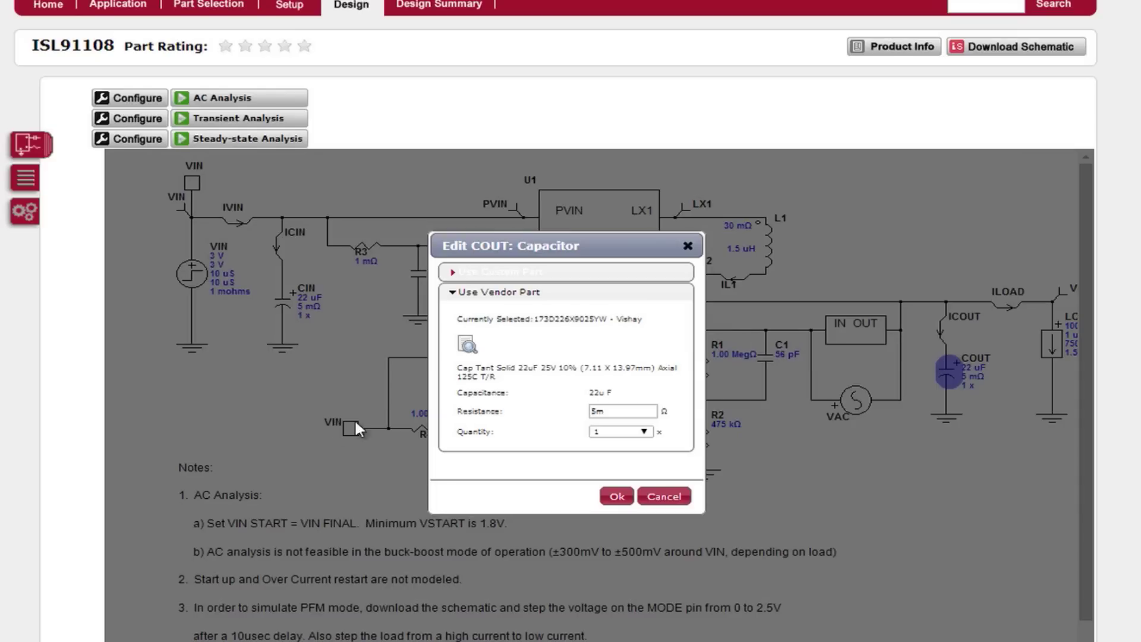
pyautogui.click(482, 273)
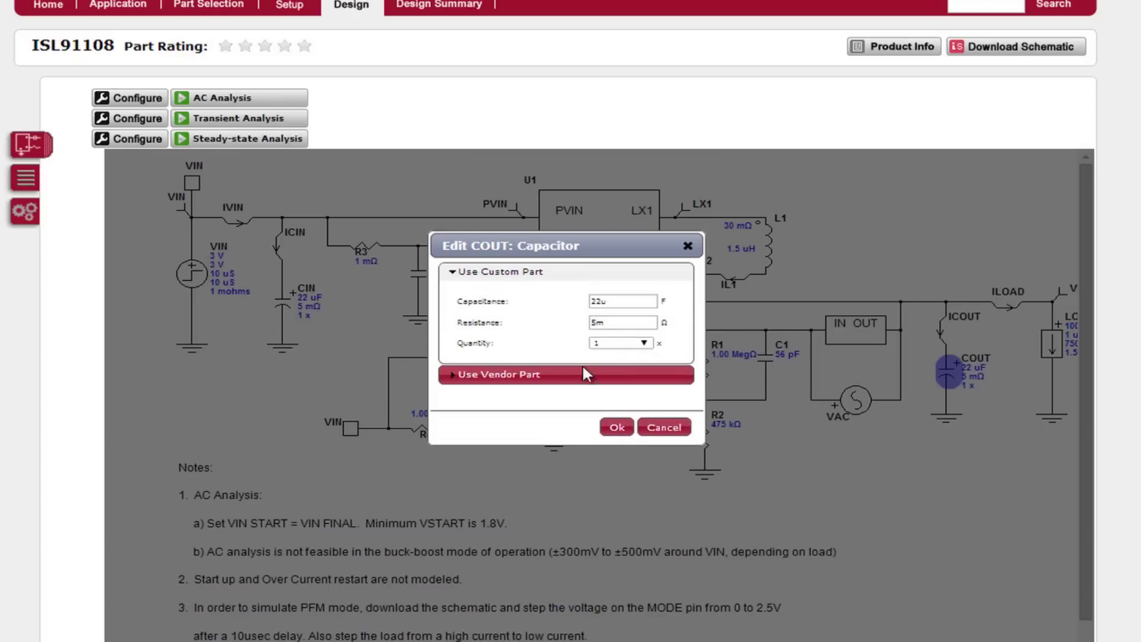
pyautogui.click(617, 428)
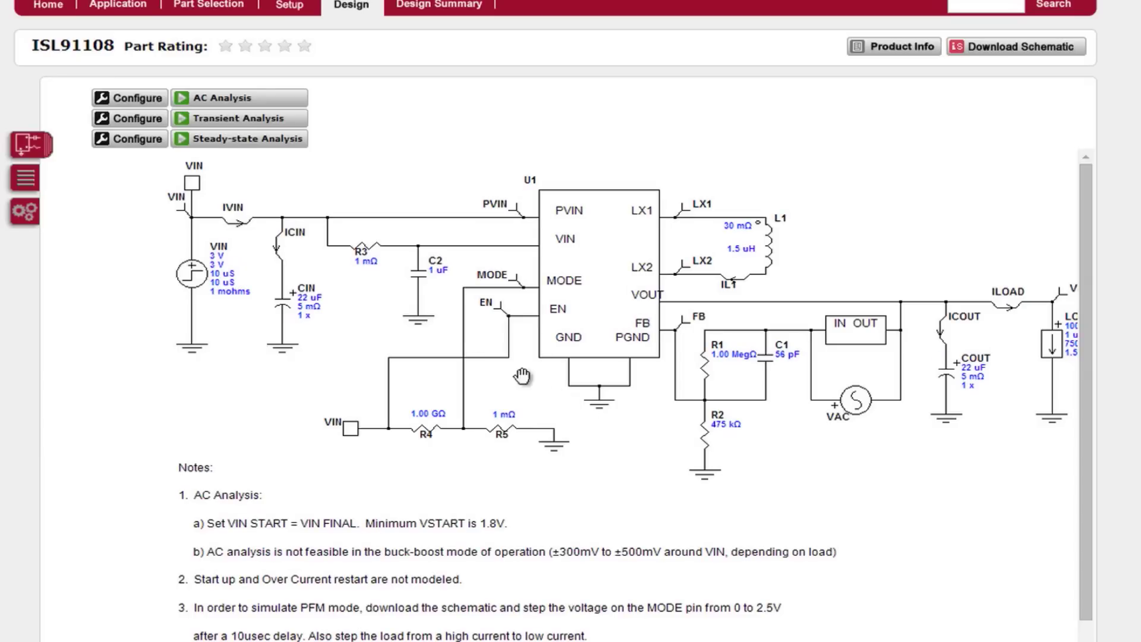
# - Save the 1k–1Meg AC frequency range, run the AC analysis and open its Bode plot
pyautogui.click(136, 98)
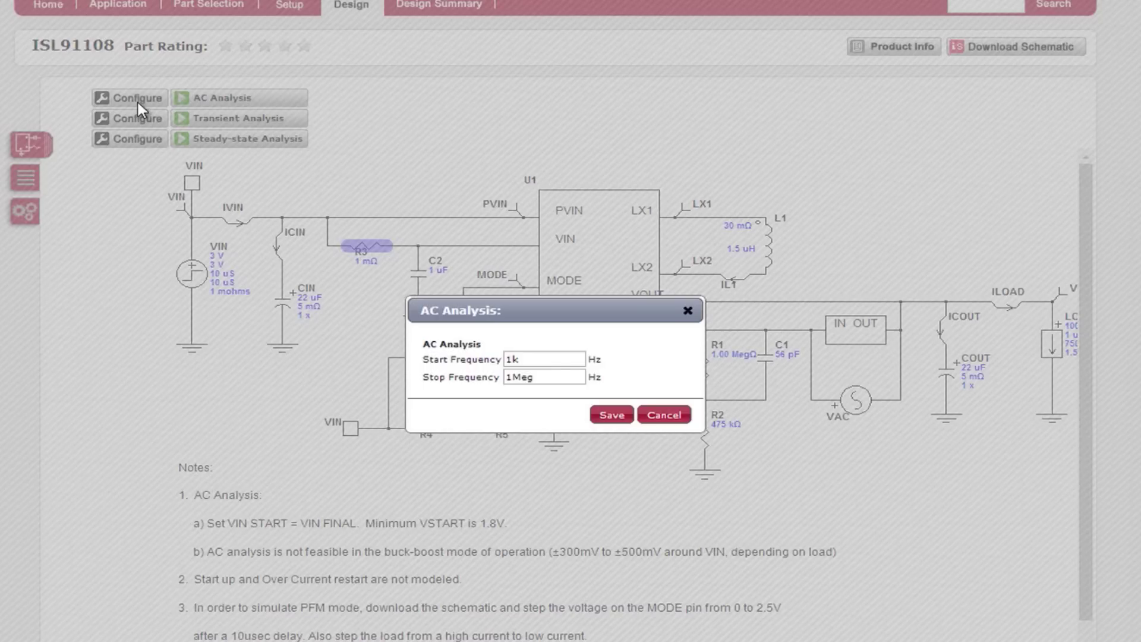
pyautogui.click(624, 418)
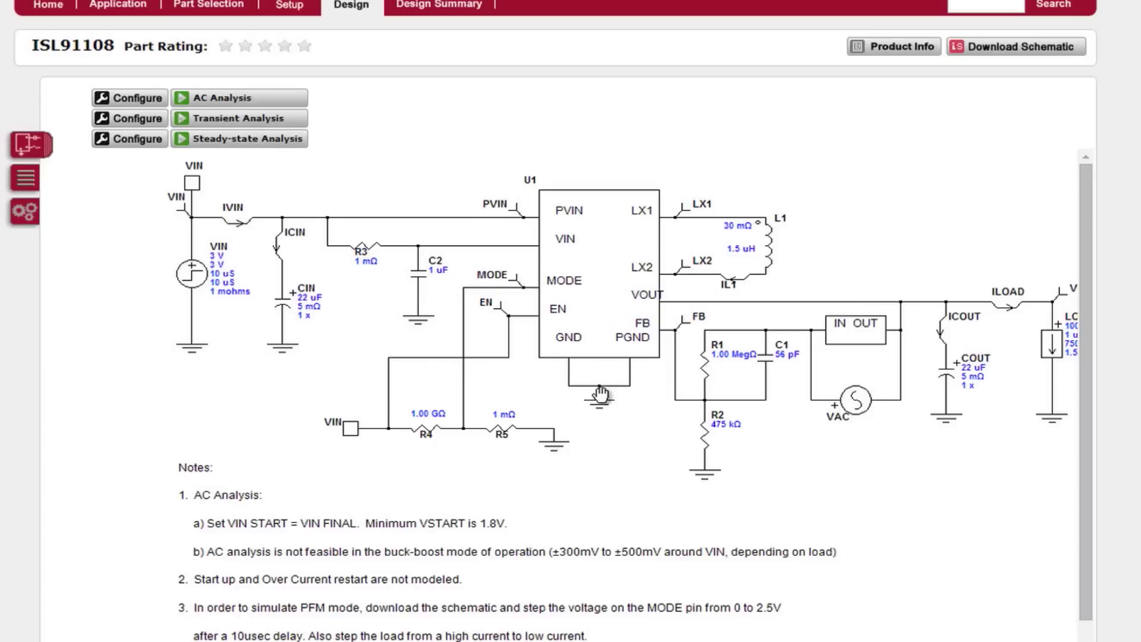
pyautogui.click(302, 103)
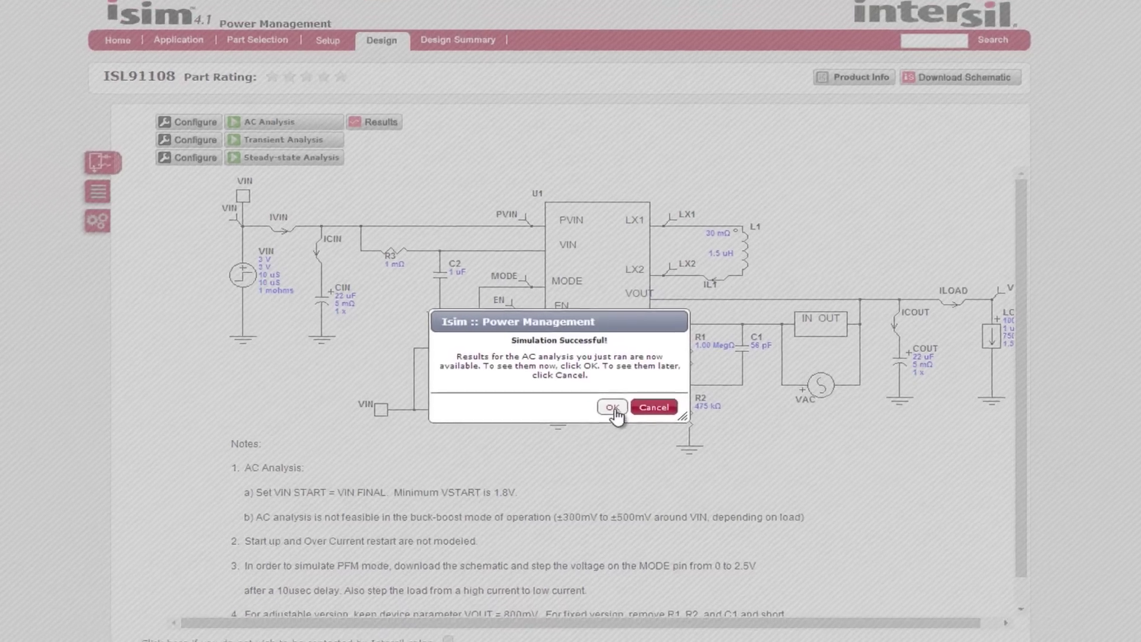
pyautogui.click(613, 408)
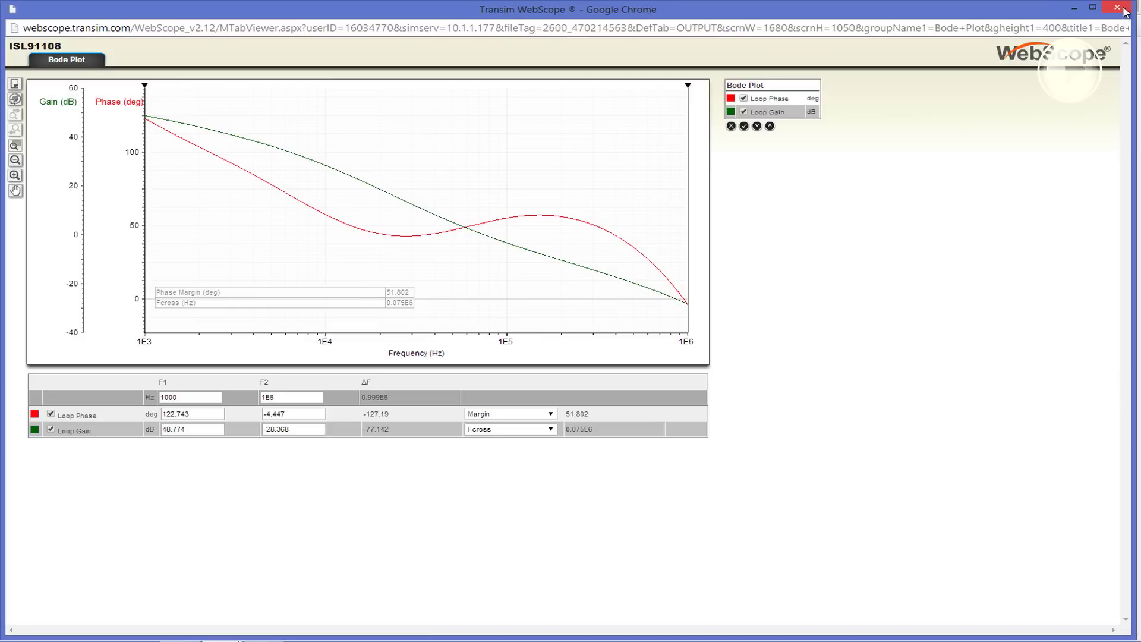
# - Close the Bode plot after noting the 51.802° phase margin and 0.075E6 Hz crossover
pyautogui.click(1118, 8)
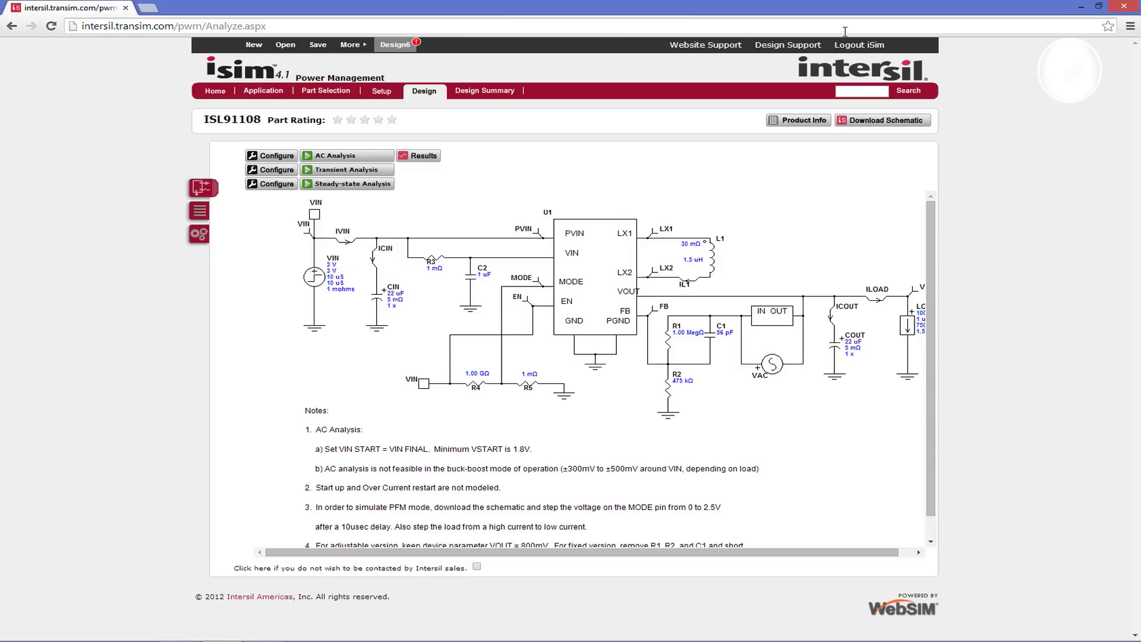
# - Save the transient analysis settings with a 1m simulation stop time
pyautogui.click(269, 172)
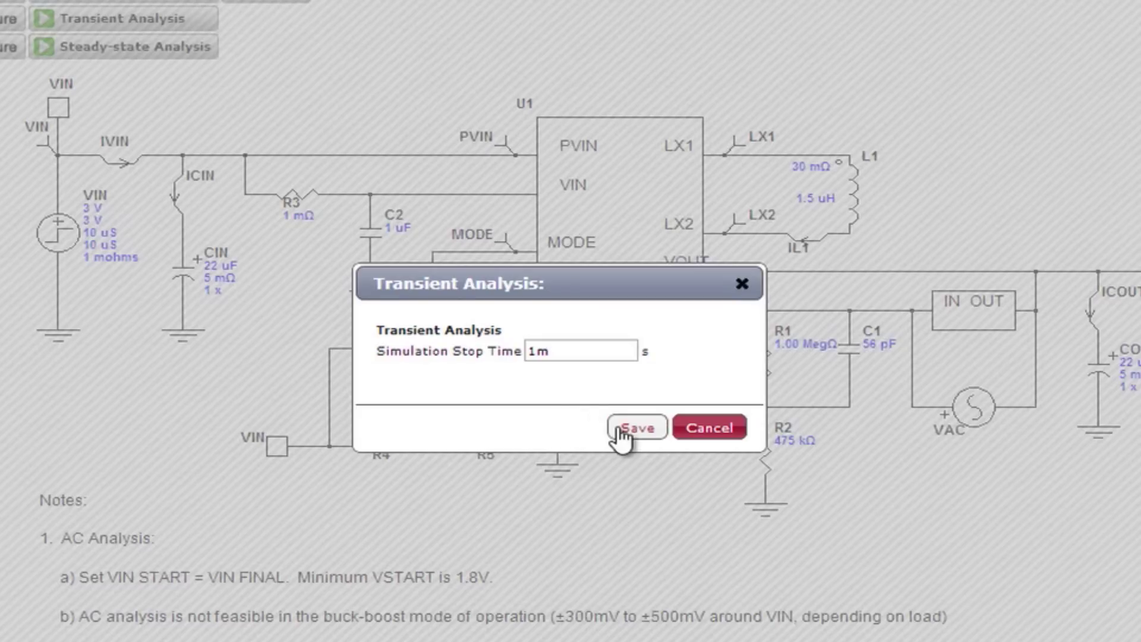
pyautogui.click(624, 428)
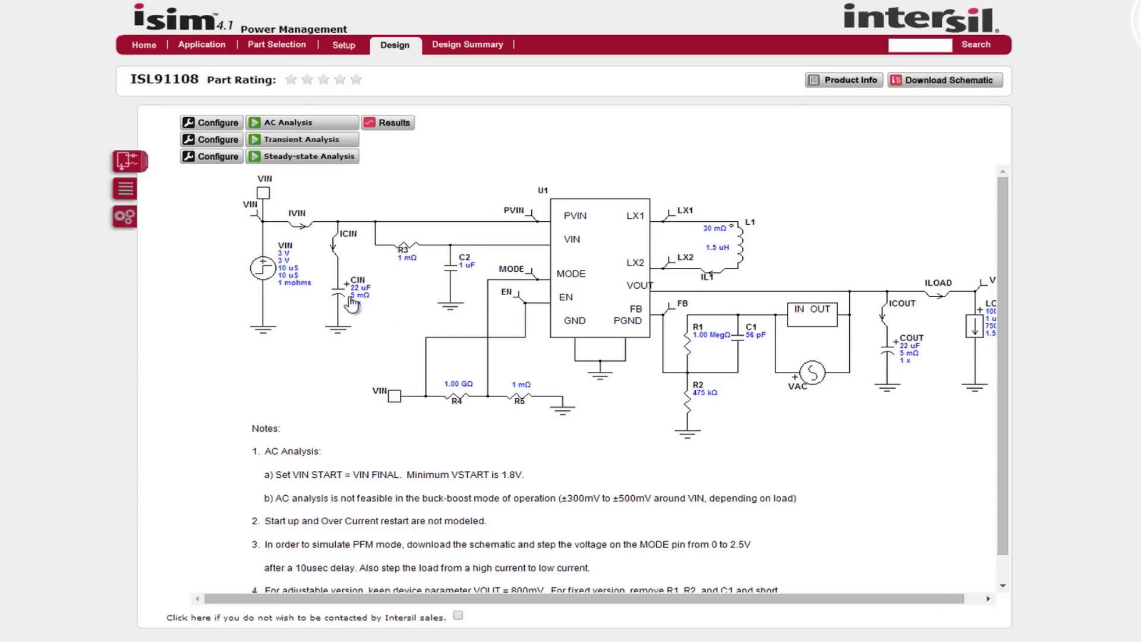
# - Set VIN's final voltage to 2 V with a 1m rise time
pyautogui.doubleClick(262, 268)
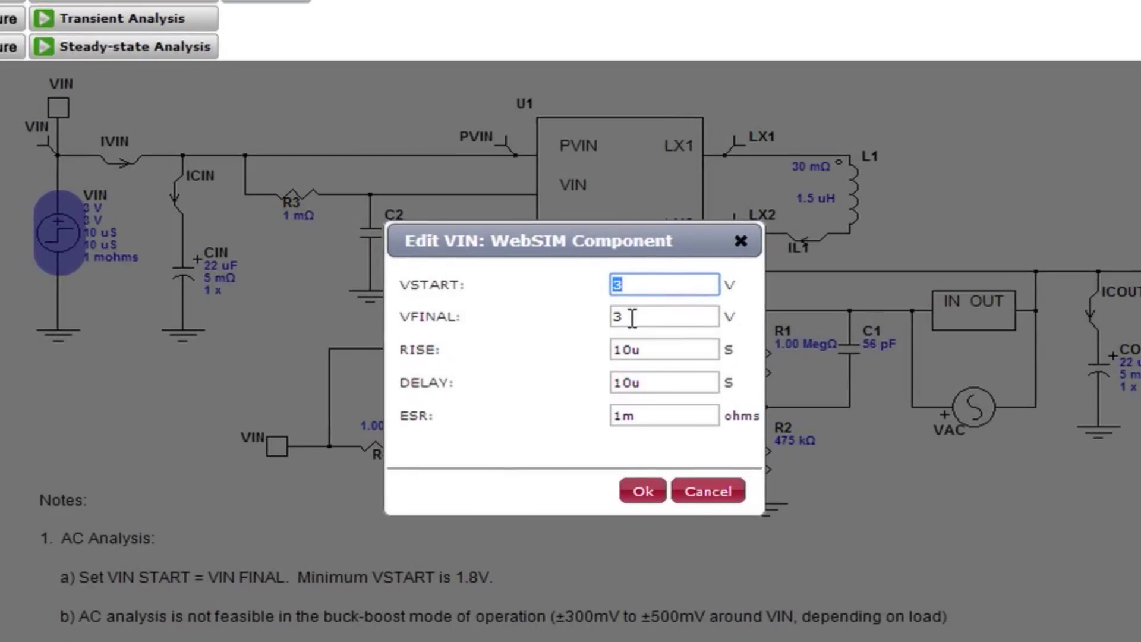
pyautogui.moveTo(632, 318); pyautogui.dragTo(607, 318)
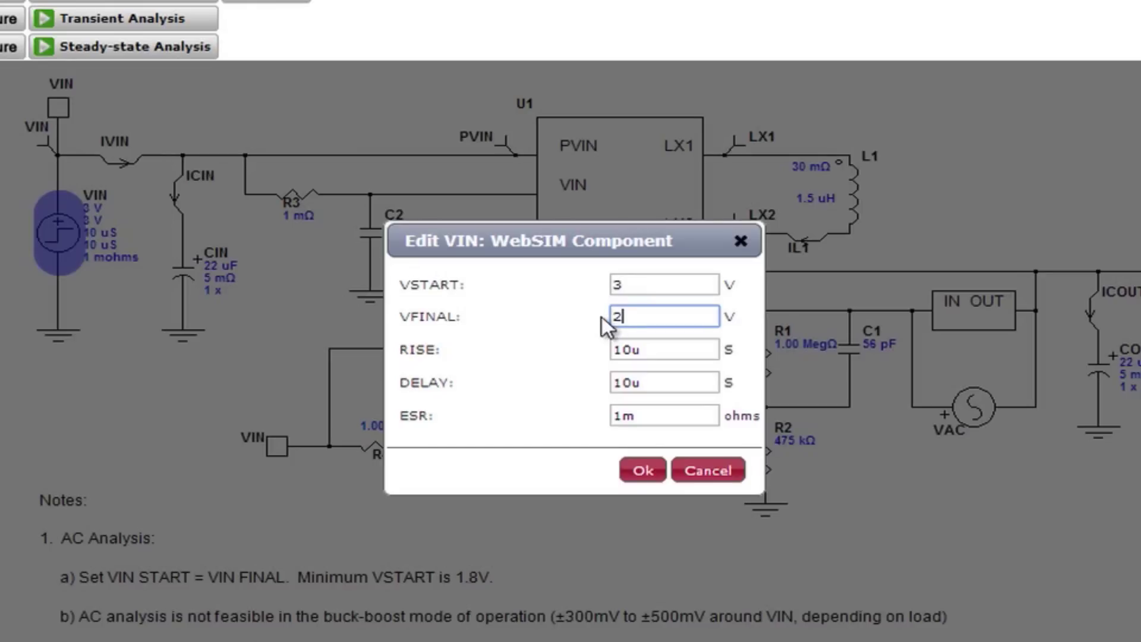
pyautogui.write('2')
pyautogui.moveTo(655, 348); pyautogui.dragTo(615, 352)
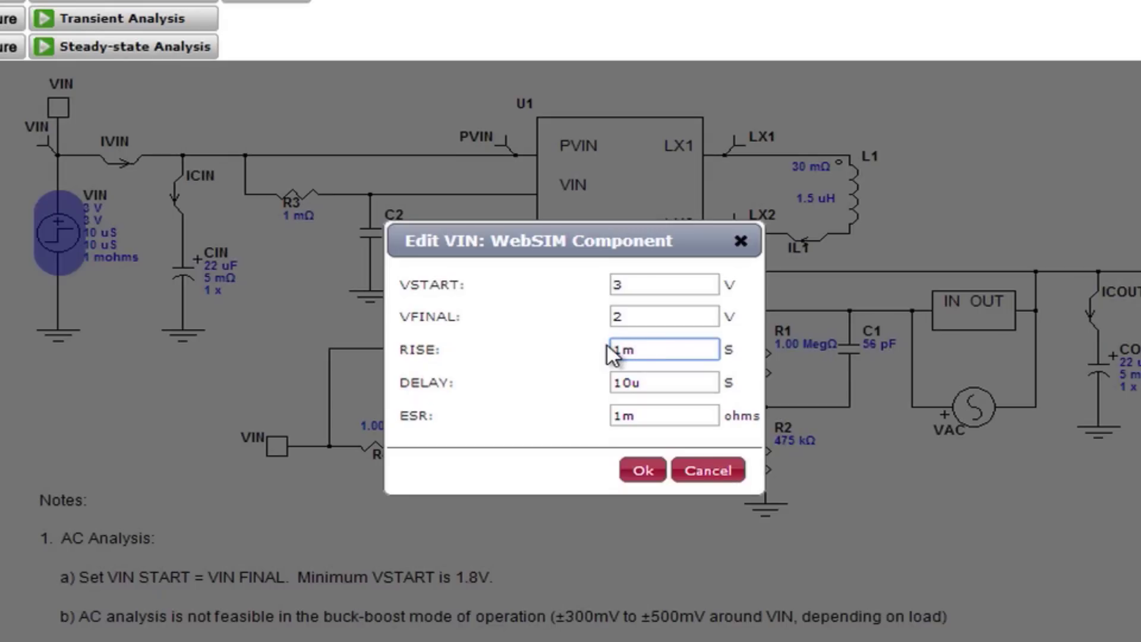
pyautogui.click(630, 475)
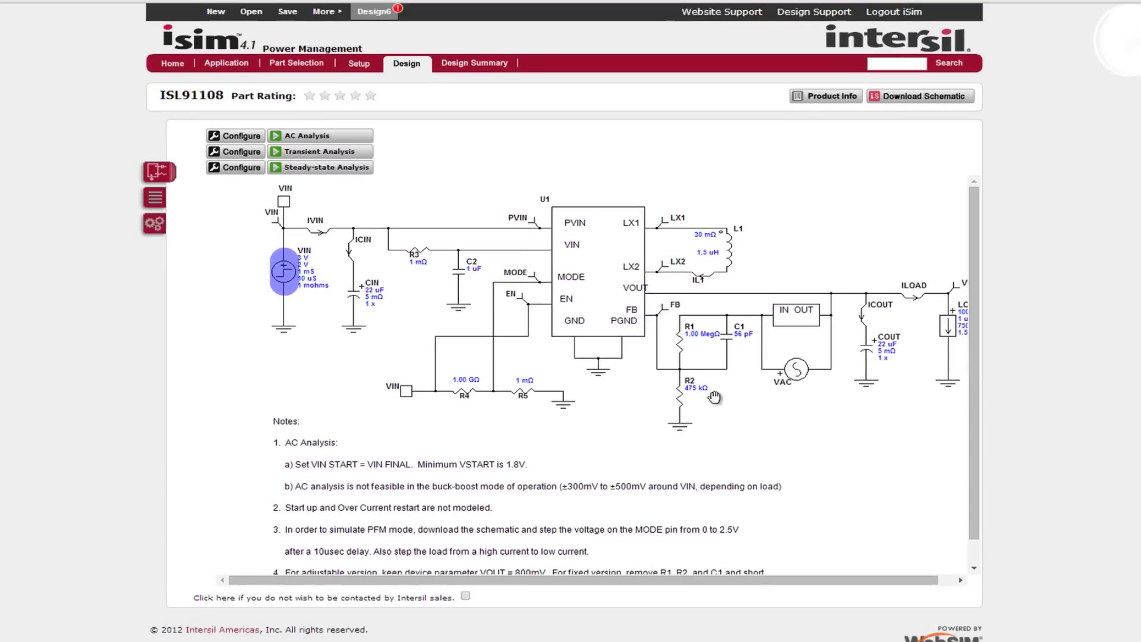
# - Change LOAD1's final current to 750m
pyautogui.click(950, 333)
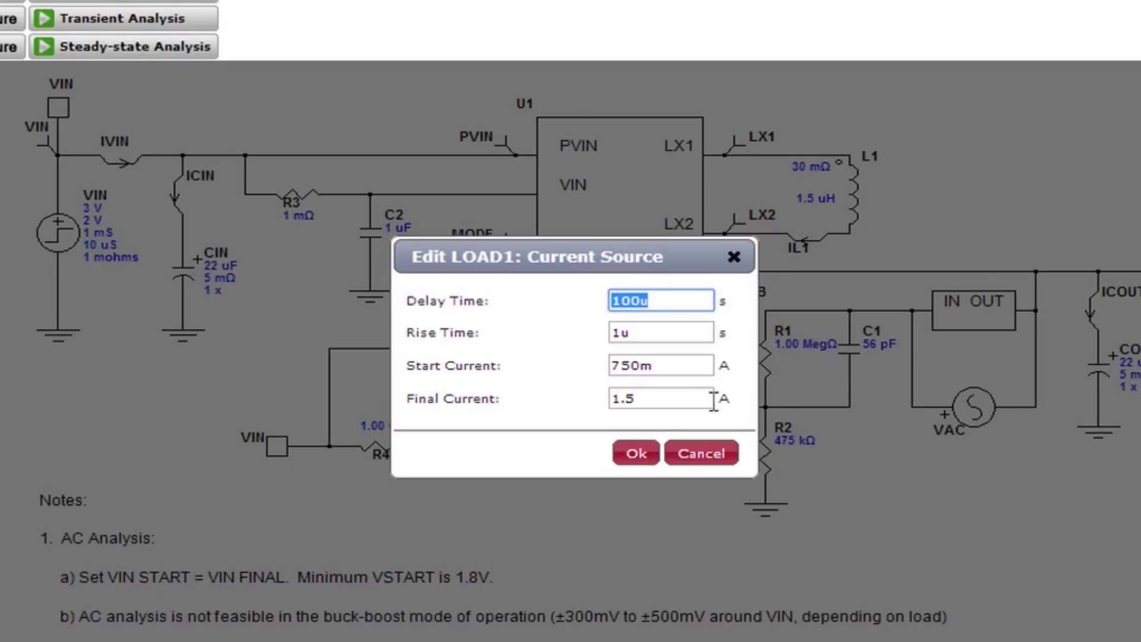
pyautogui.click(679, 398)
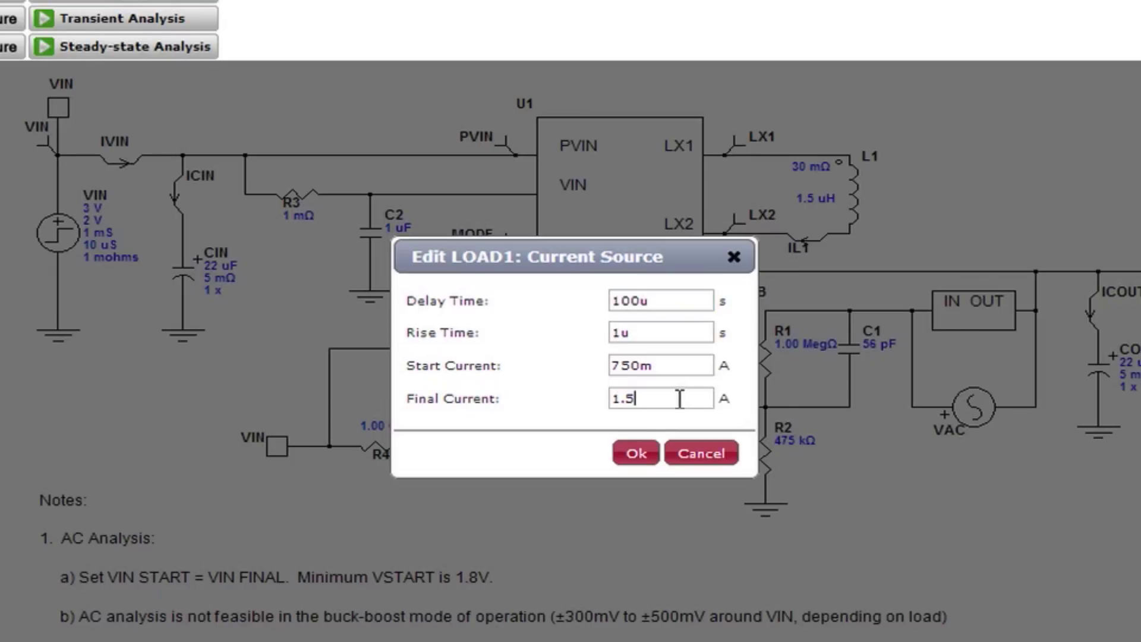
pyautogui.moveTo(665, 398); pyautogui.dragTo(596, 395)
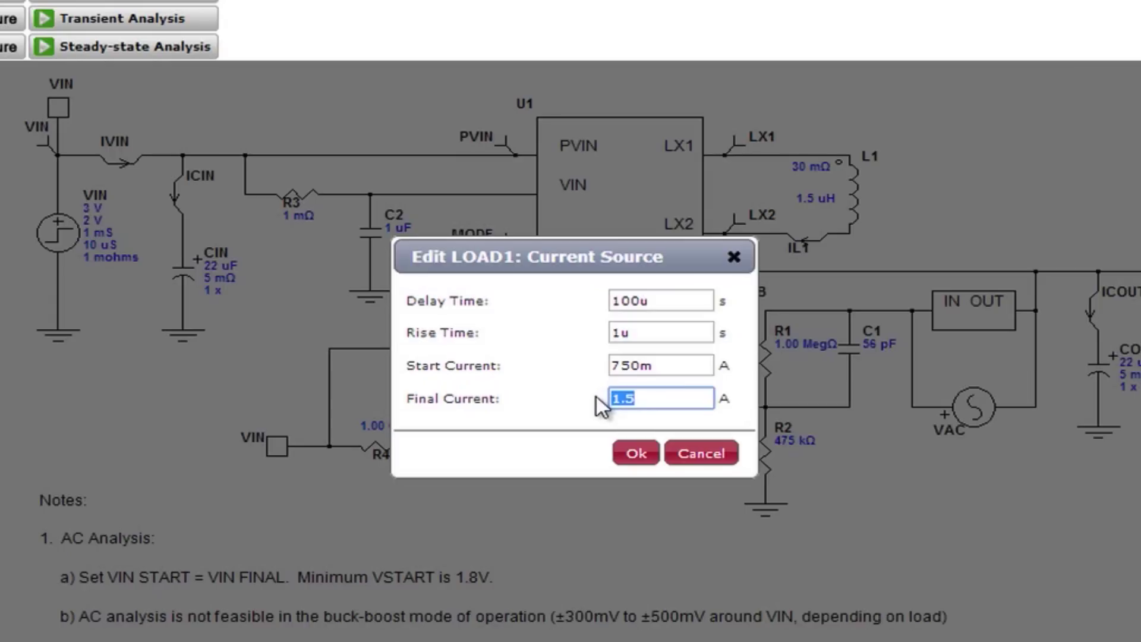
pyautogui.write('750m')
# - Confirm the 750m load and run the transient analysis to a successful simulation
pyautogui.click(624, 455)
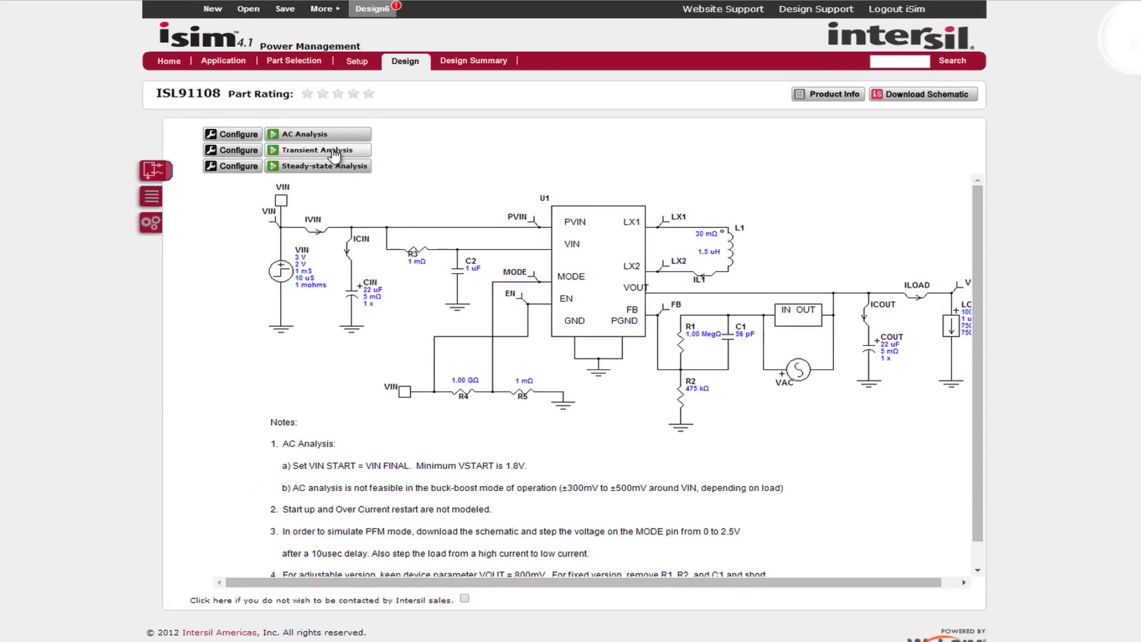
pyautogui.click(332, 150)
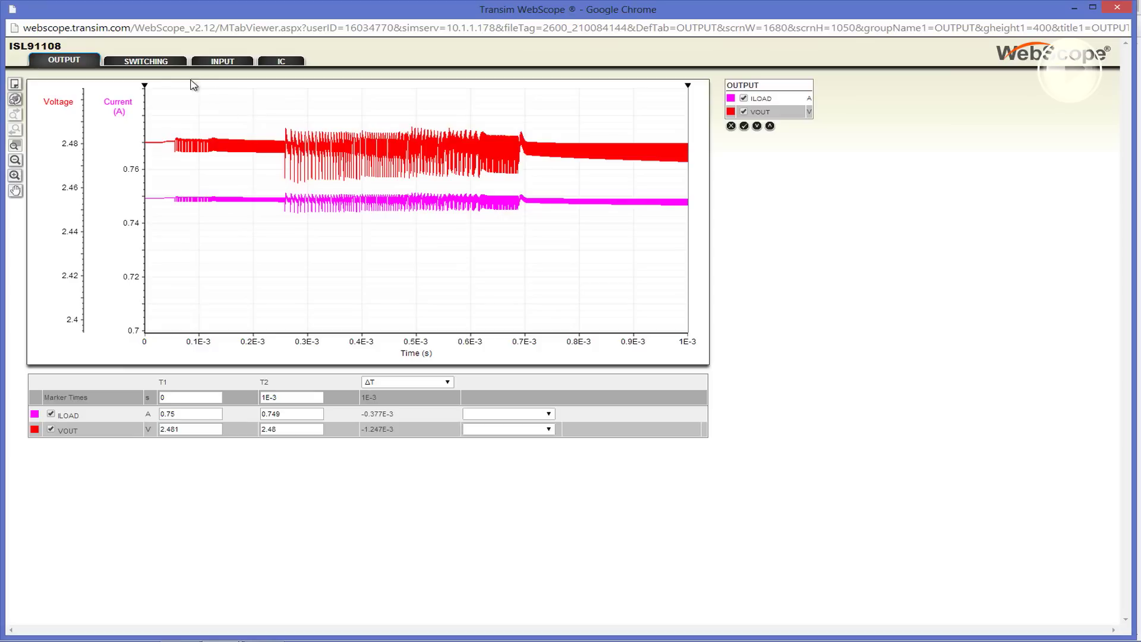
# - Step through the SWITCHING, INPUT and IC waveform views, then close WebScope
pyautogui.click(159, 64)
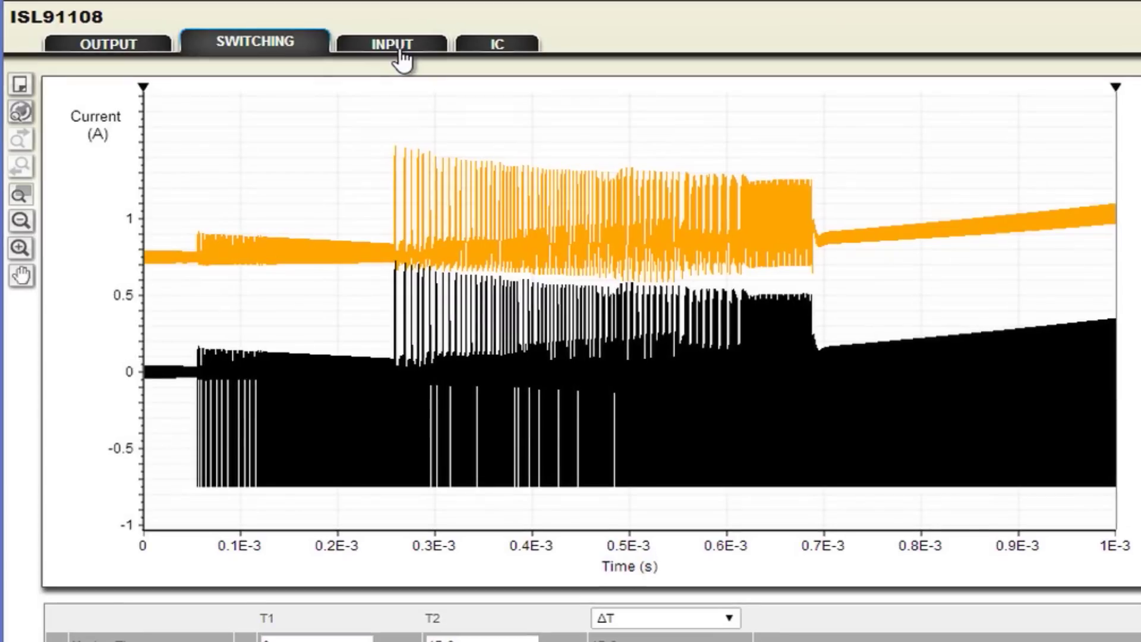
pyautogui.click(341, 62)
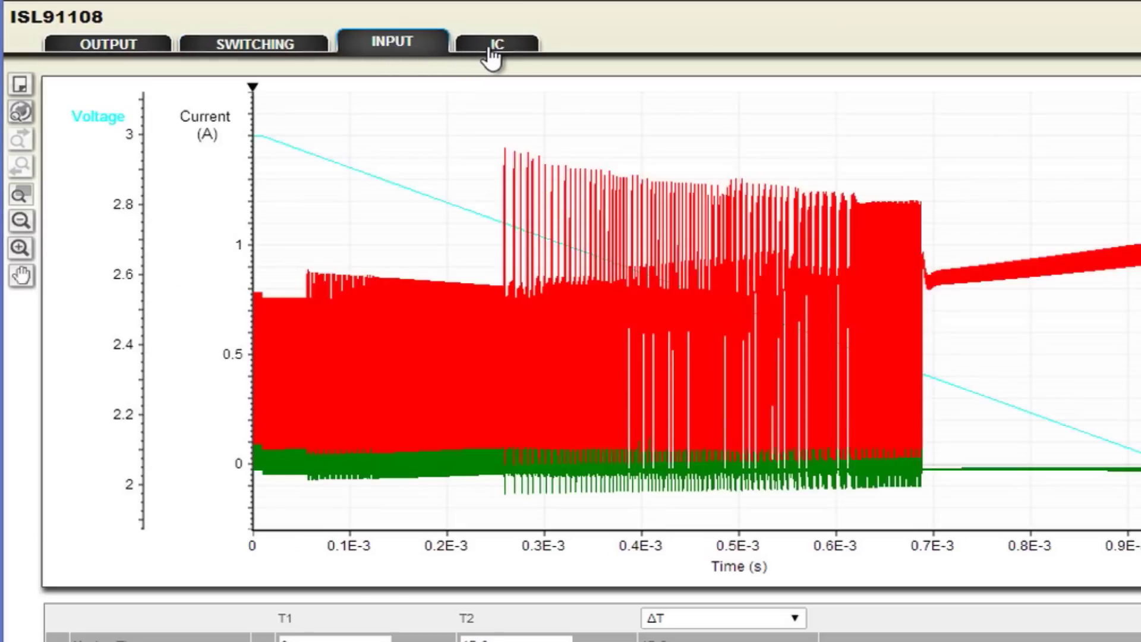
pyautogui.click(491, 57)
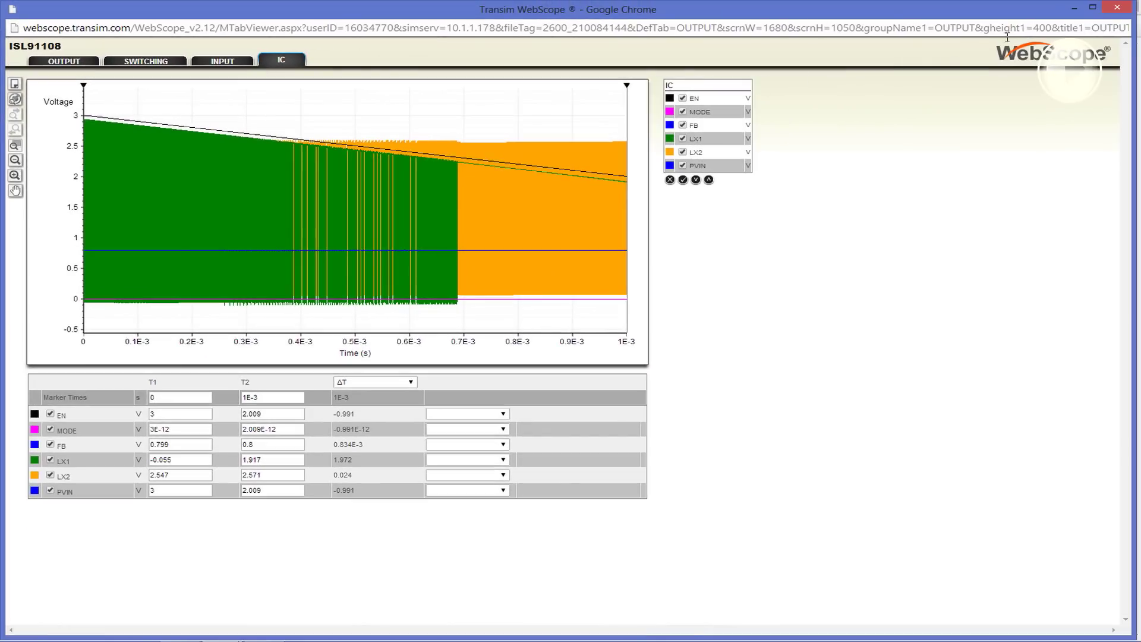
pyautogui.click(1119, 8)
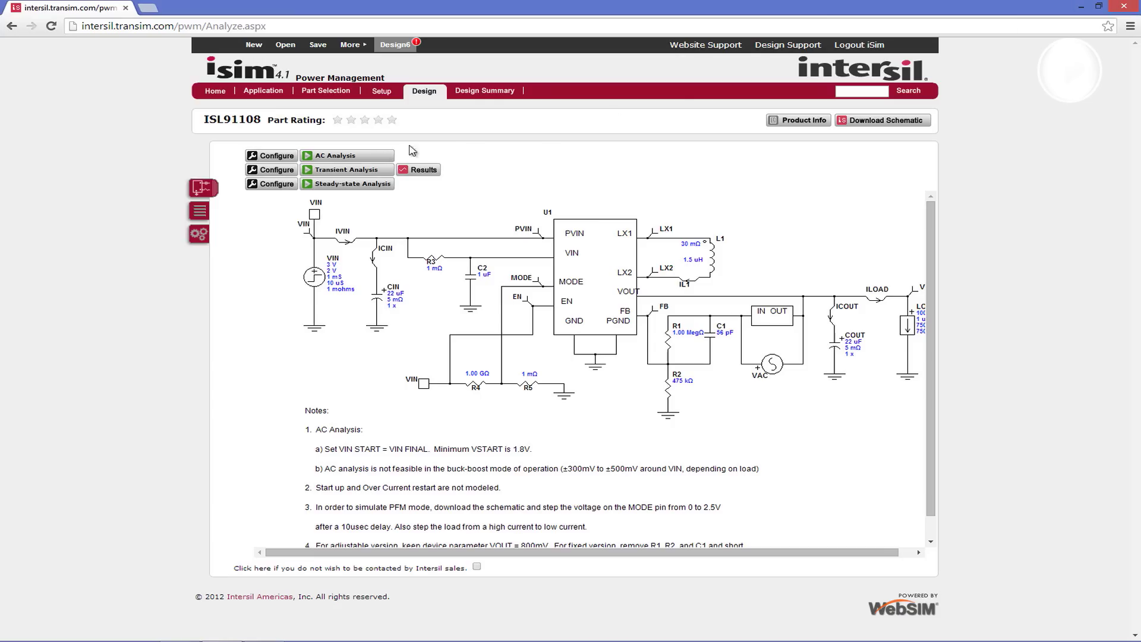
# - Review the BOM and input/output parameters, return to the schematic, and open the Design Summary
pyautogui.click(189, 218)
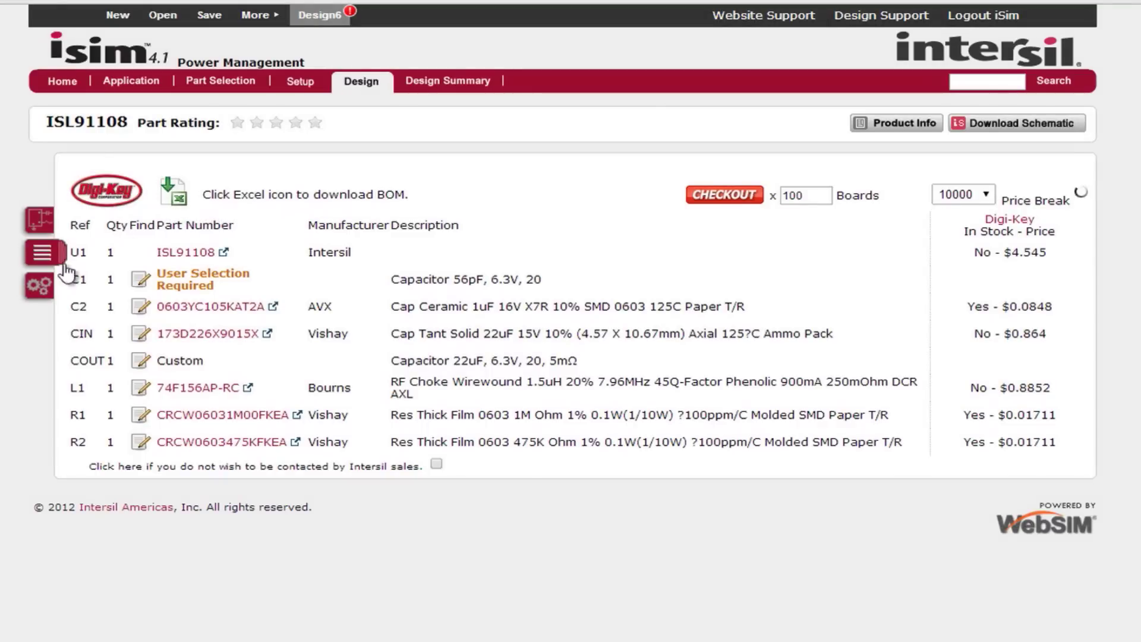
pyautogui.click(44, 287)
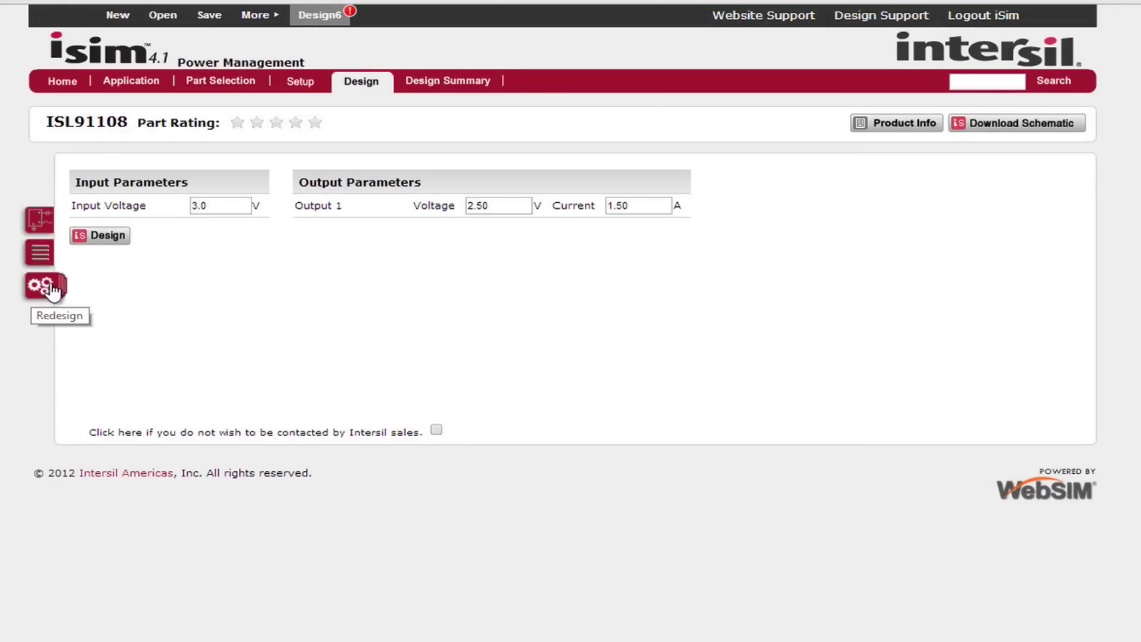
pyautogui.click(45, 229)
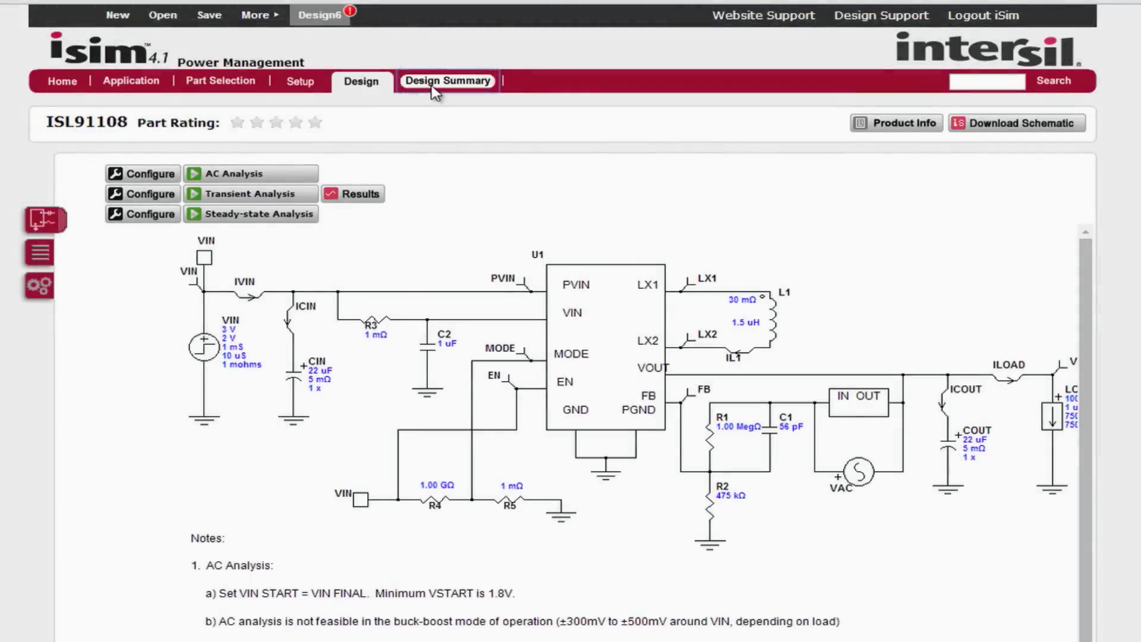
pyautogui.click(432, 83)
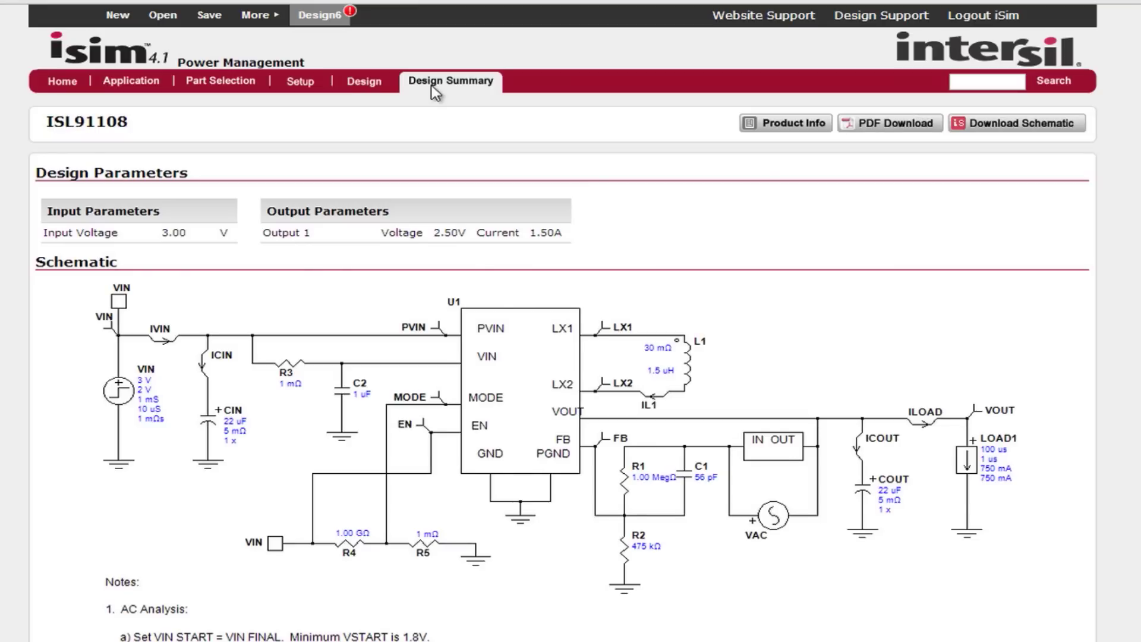
pyautogui.scroll(-14, 432, 84)
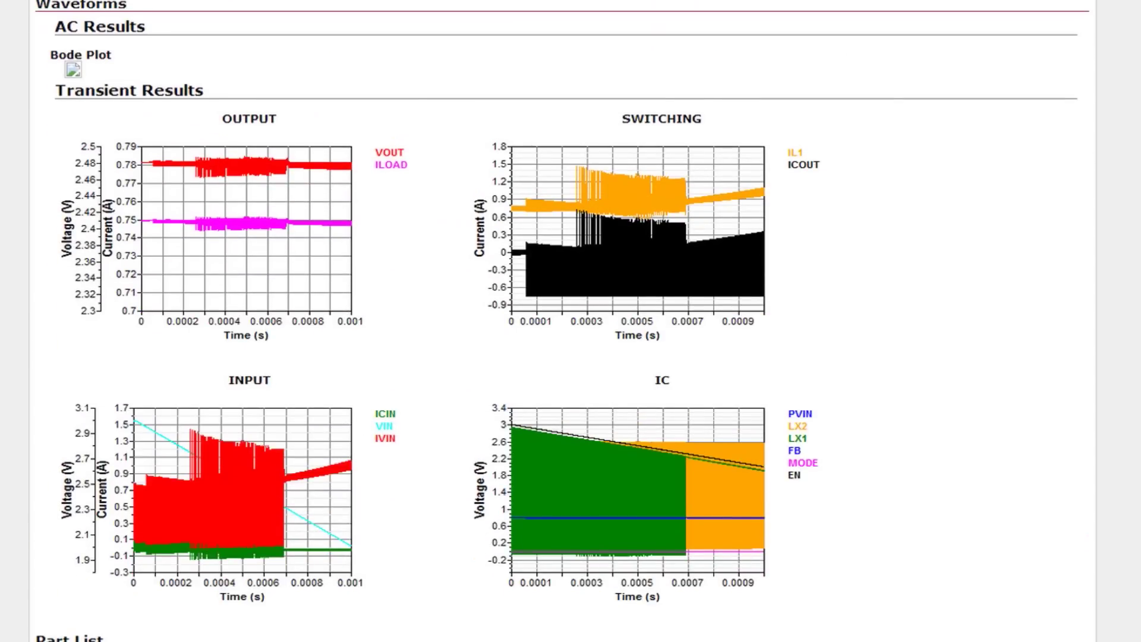
pyautogui.scroll(-7, 562, 321)
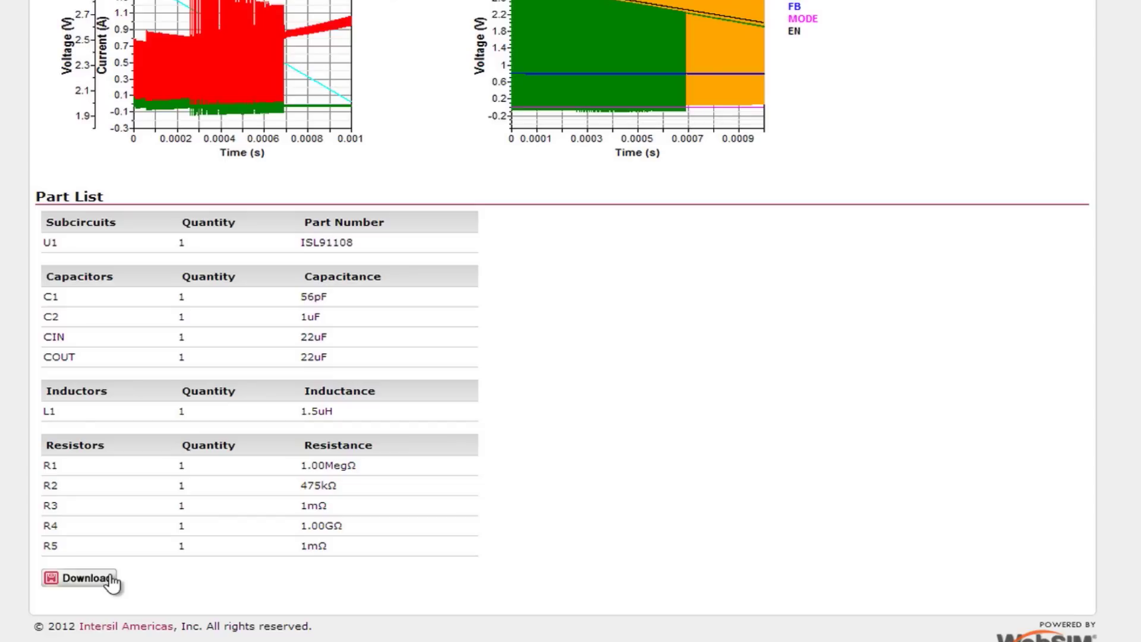
pyautogui.scroll(15, 111, 582)
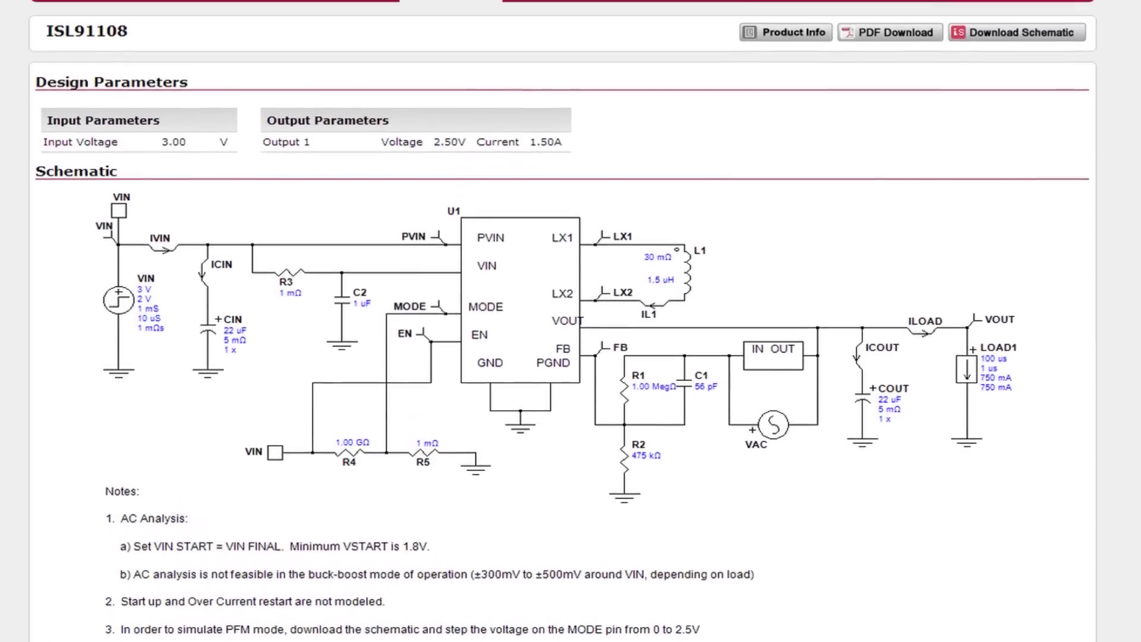
pyautogui.scroll(2, 562, 320)
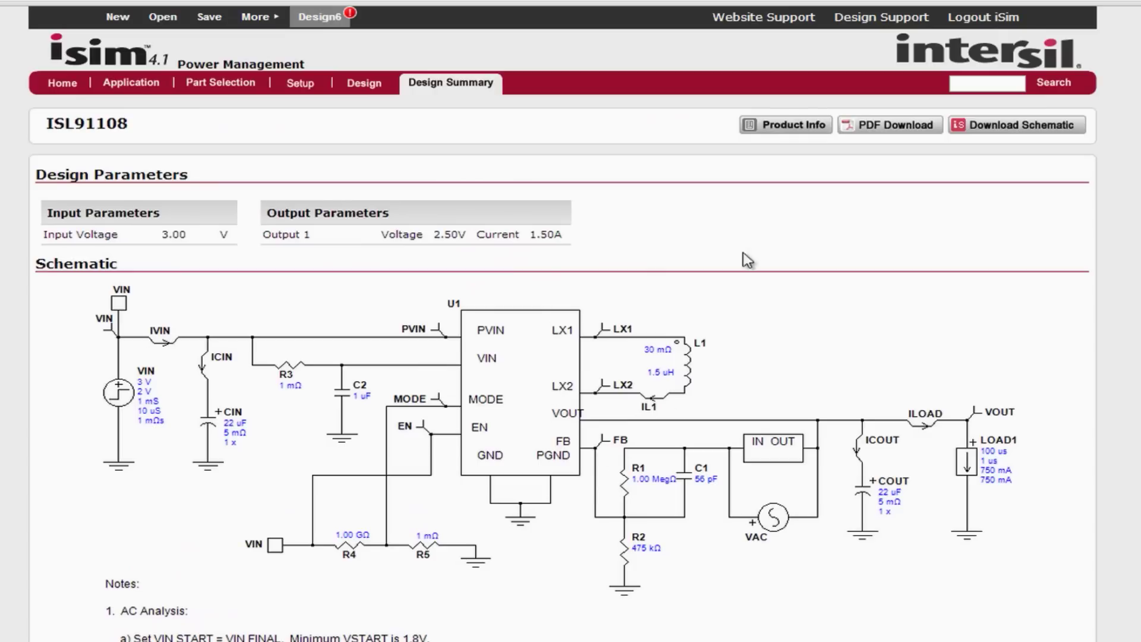